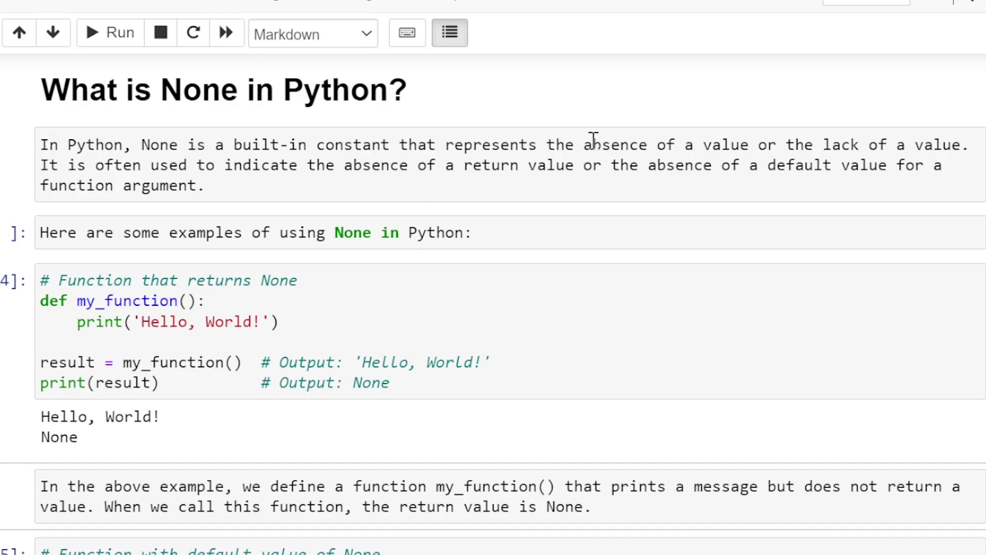
Step: Highlight the absence-of-value phrase, then walk through my_function, its Hello, World! print and result
drag(584, 142, 975, 144)
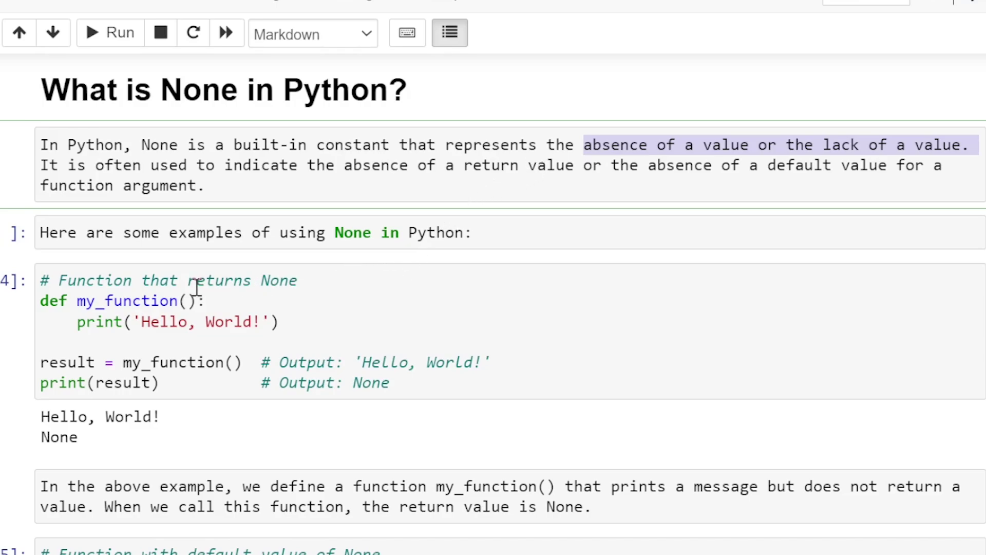
click(52, 307)
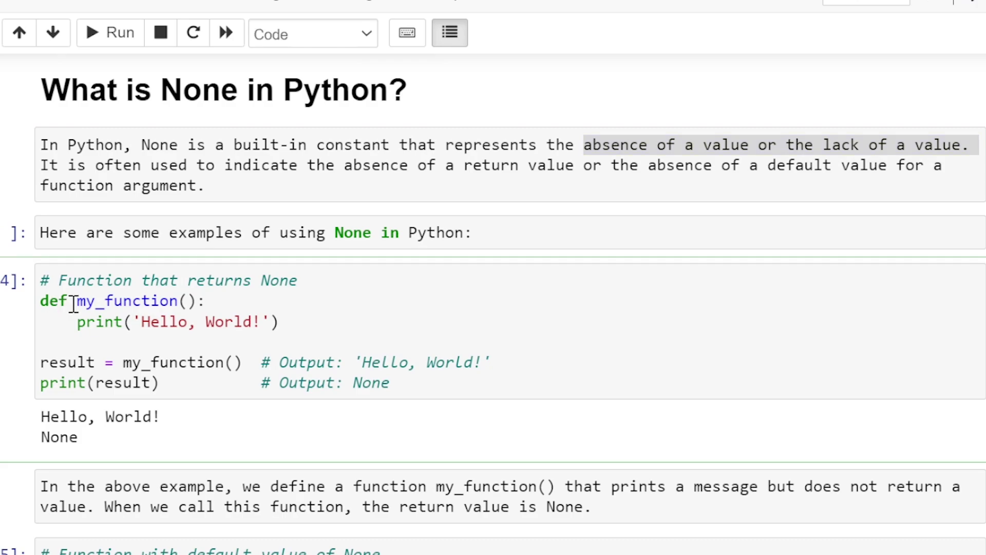
drag(78, 301, 183, 302)
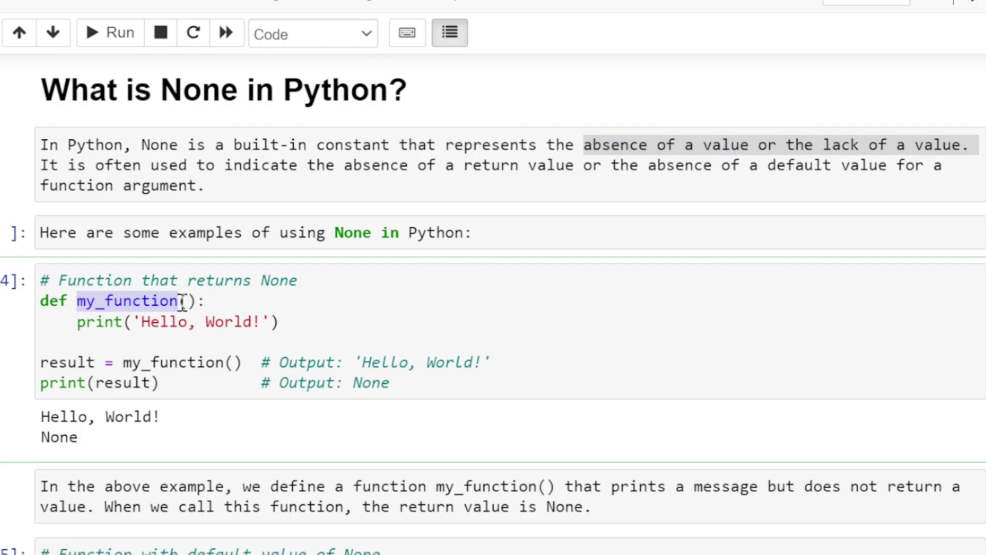
drag(77, 321, 285, 321)
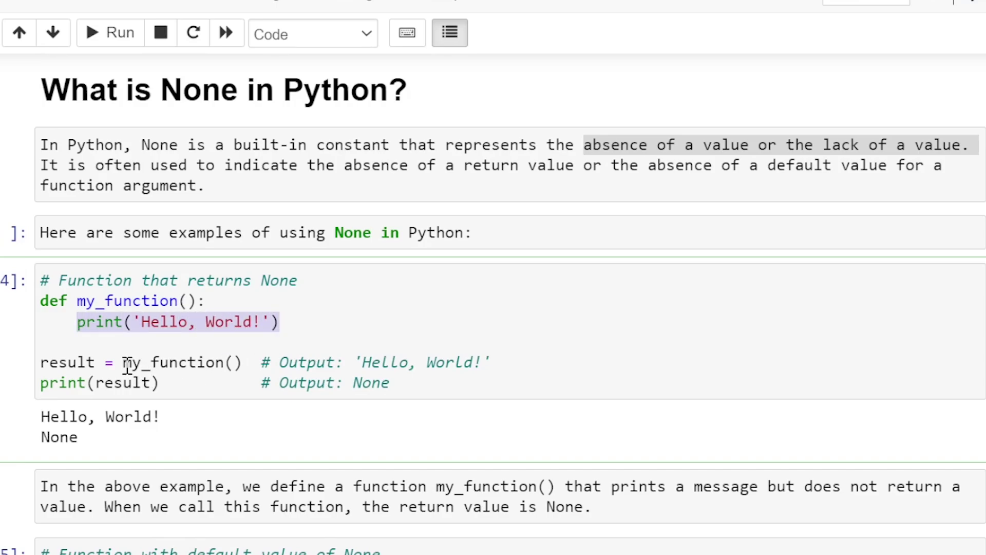
drag(122, 363, 245, 360)
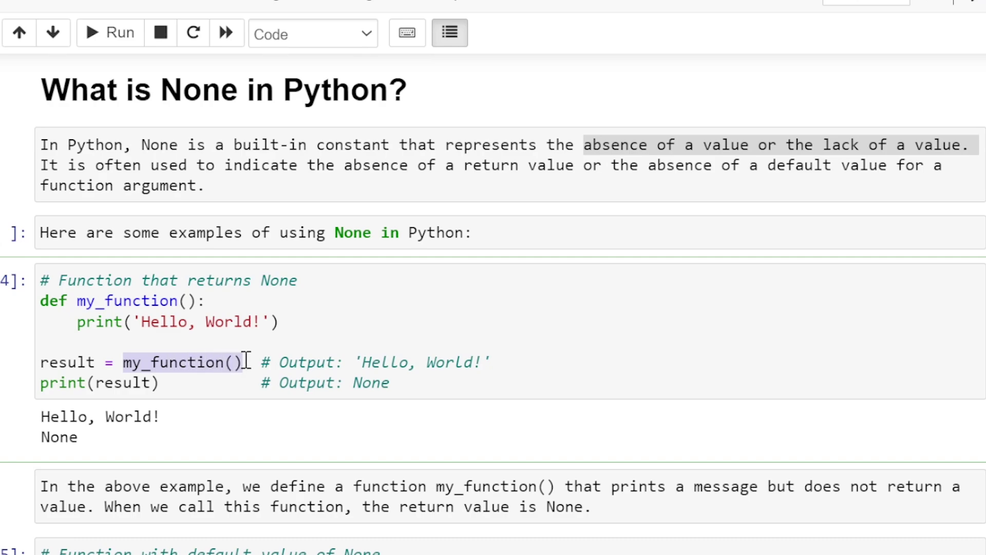
drag(282, 321, 77, 323)
click(179, 361)
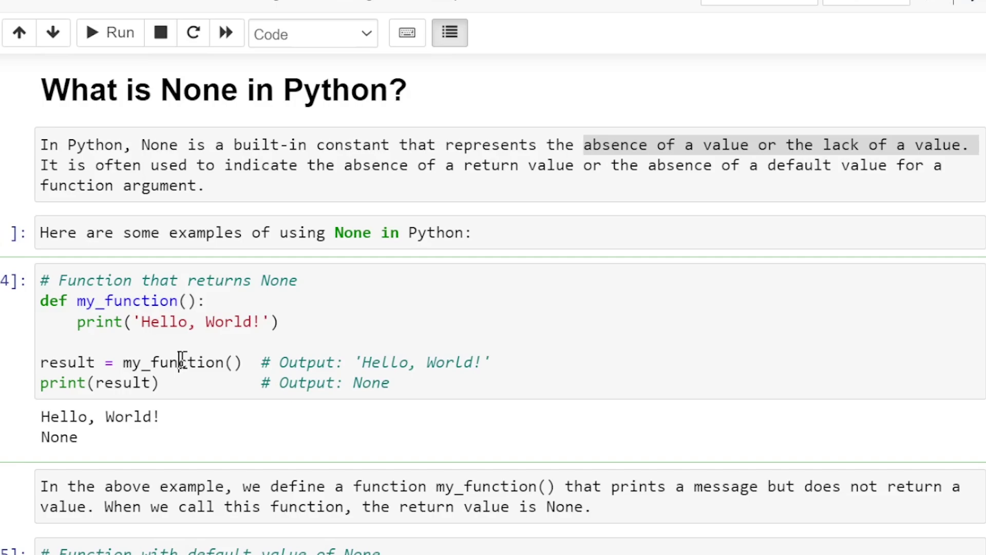
drag(96, 361, 40, 361)
drag(170, 383, 40, 385)
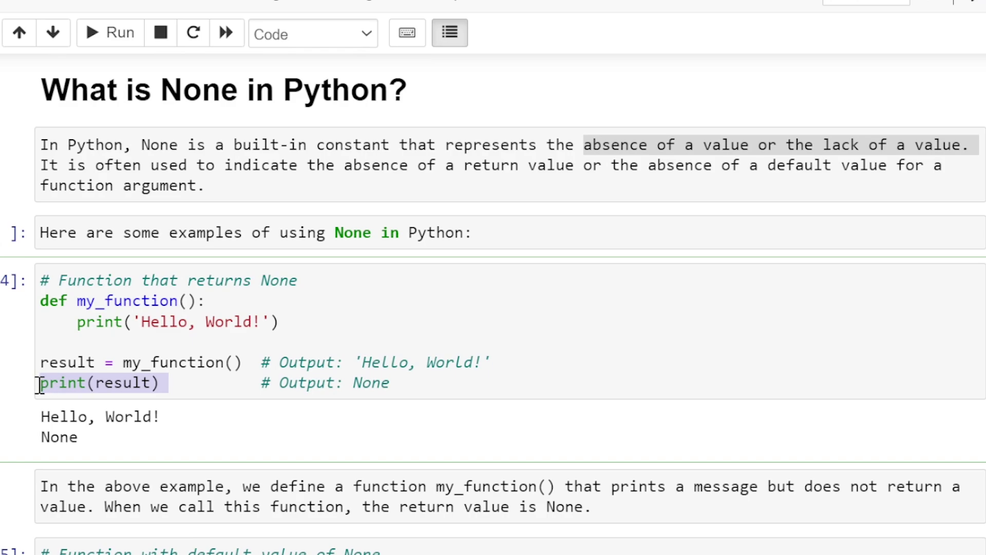
click(409, 385)
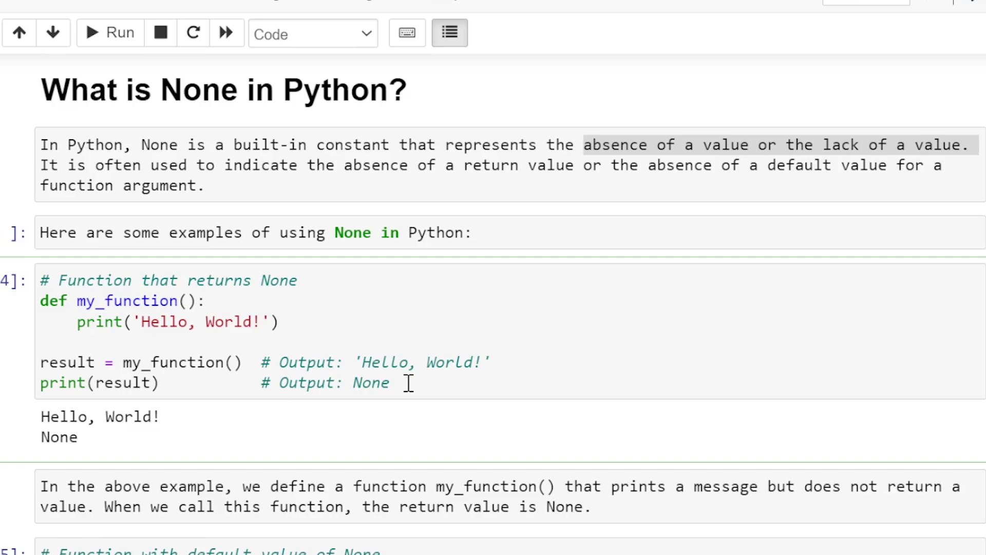
Step: Run the first example cell so it prints Hello, World! and None, then point at result
key(shift+Return)
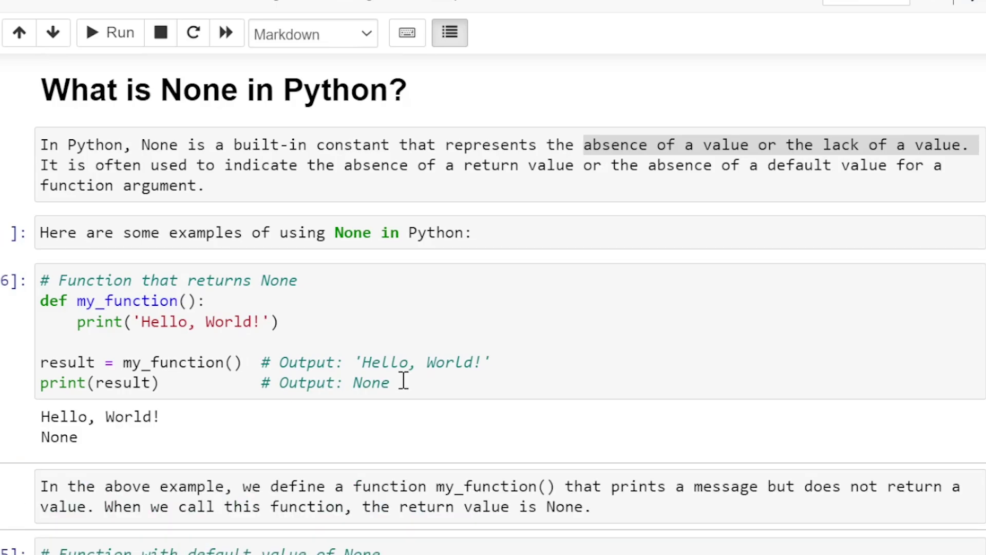
scroll(385, 378, down, 1)
click(202, 290)
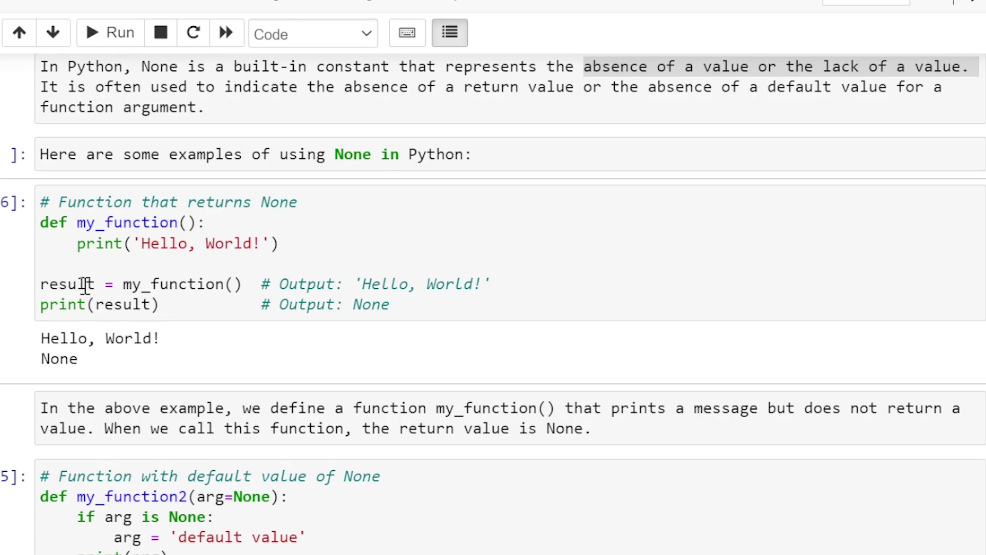
click(103, 303)
scroll(82, 363, down, 2)
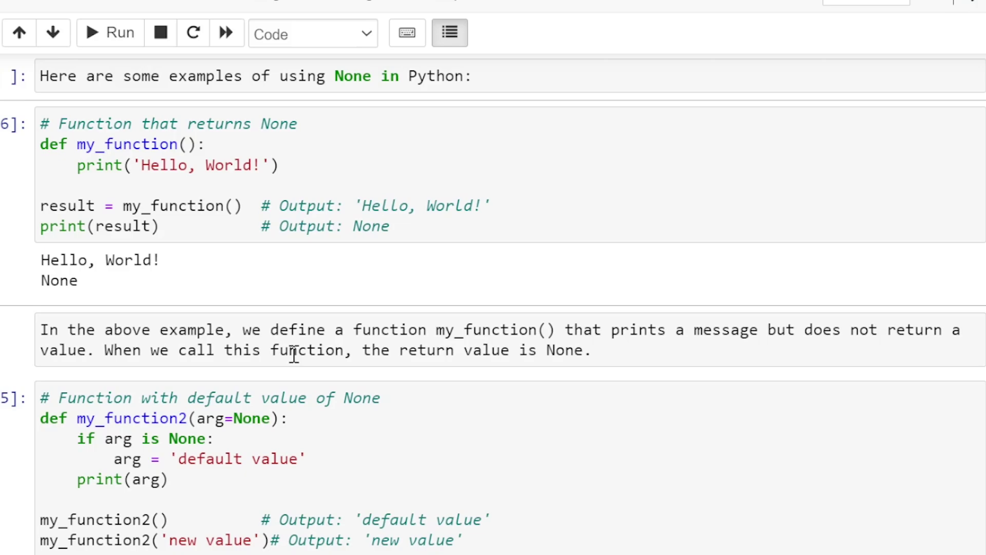
scroll(603, 362, down, 1)
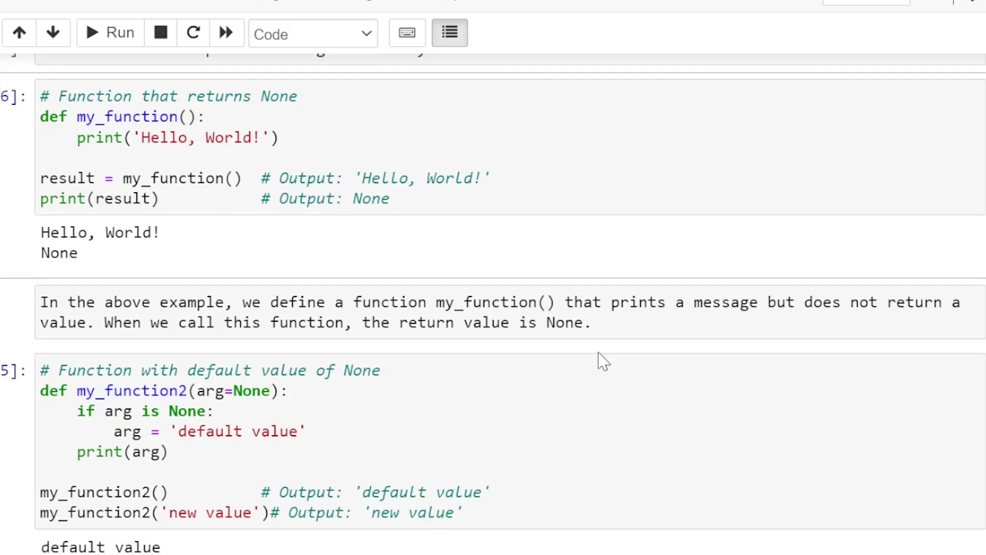
scroll(602, 361, down, 3)
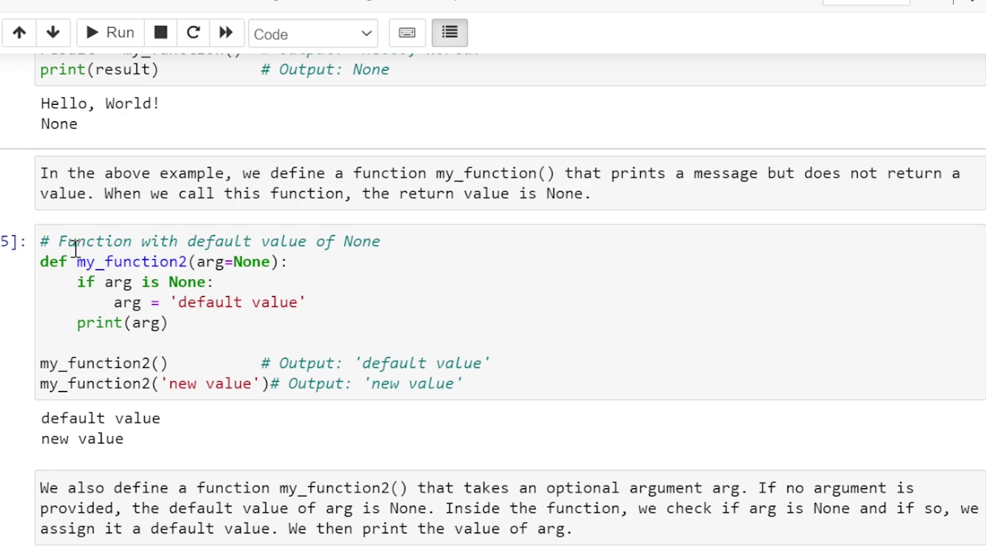
click(56, 268)
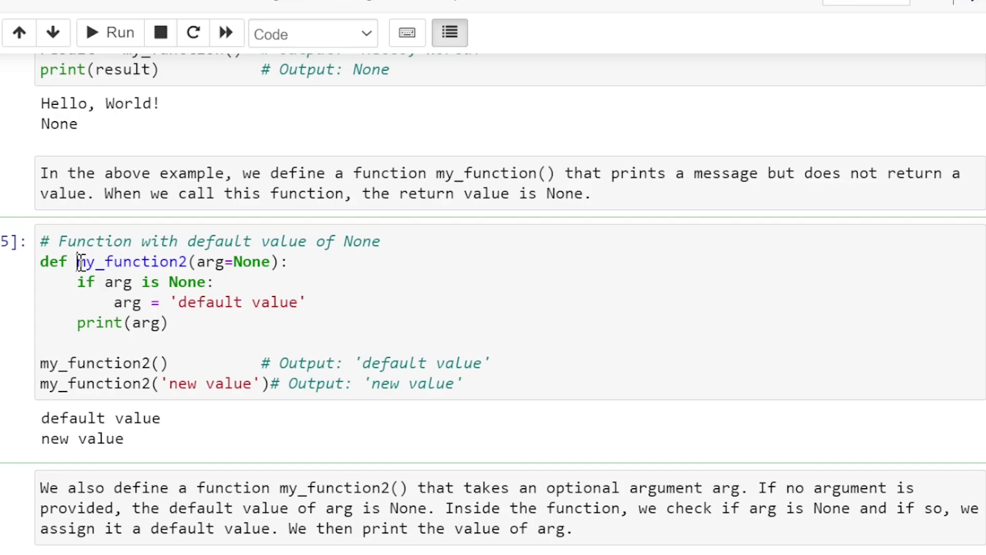
drag(76, 268, 188, 265)
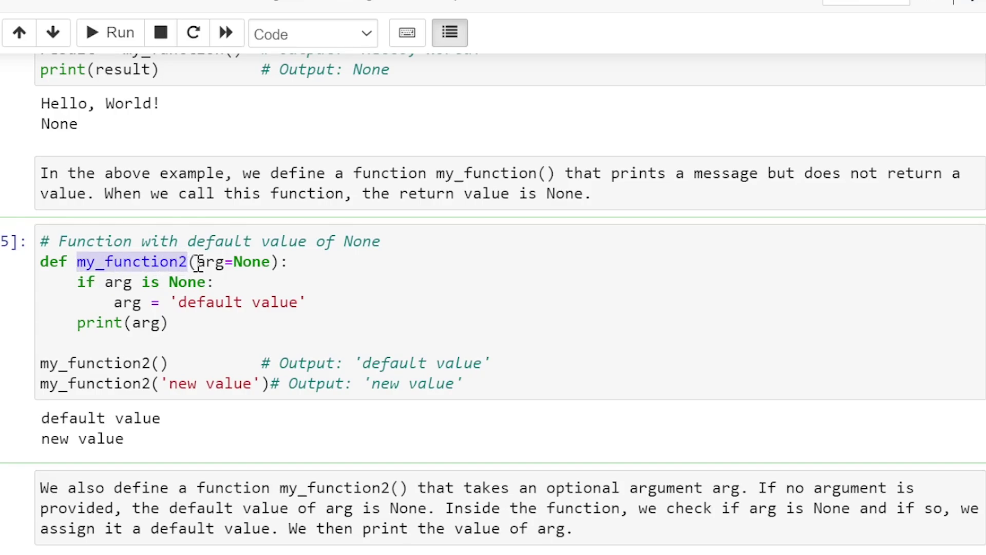
click(267, 269)
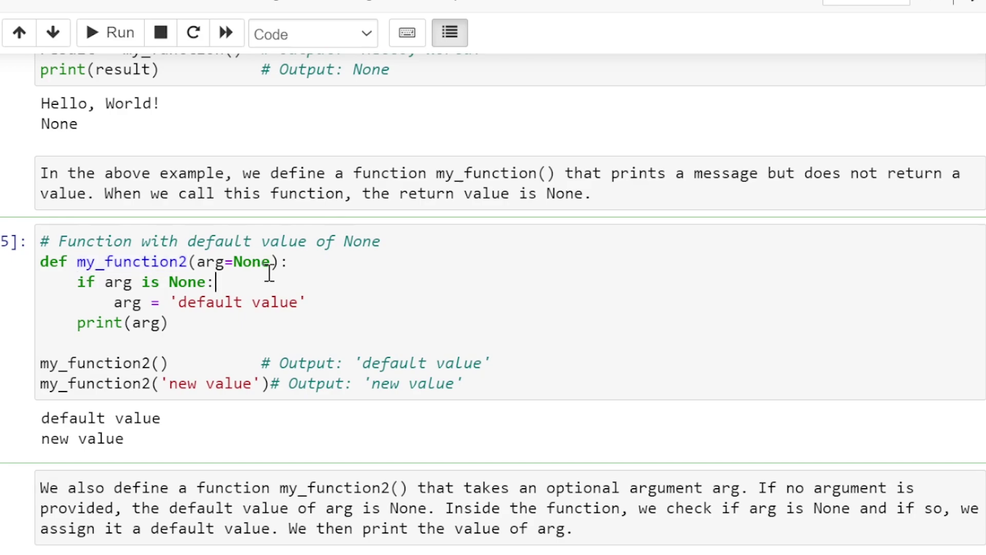
click(253, 261)
click(215, 262)
drag(77, 281, 210, 282)
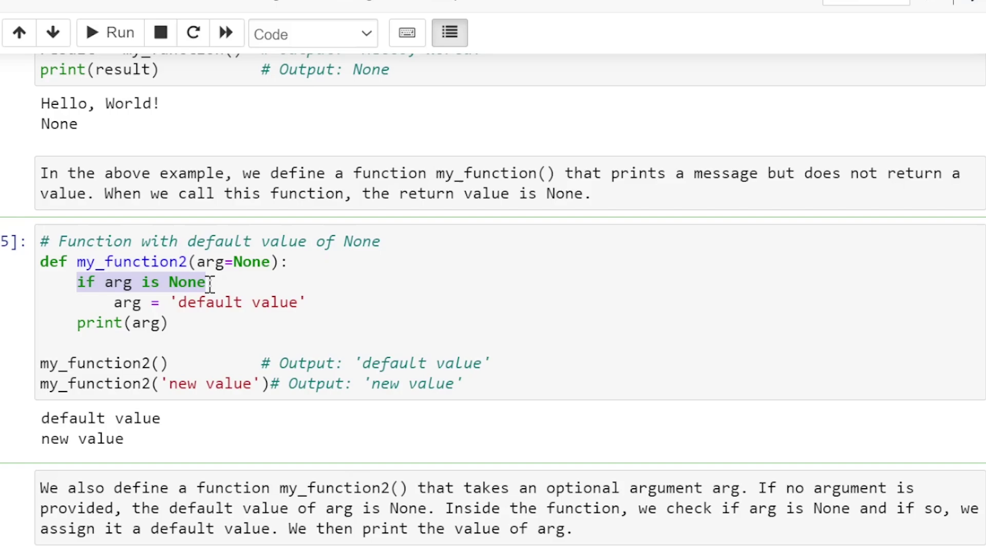
click(115, 303)
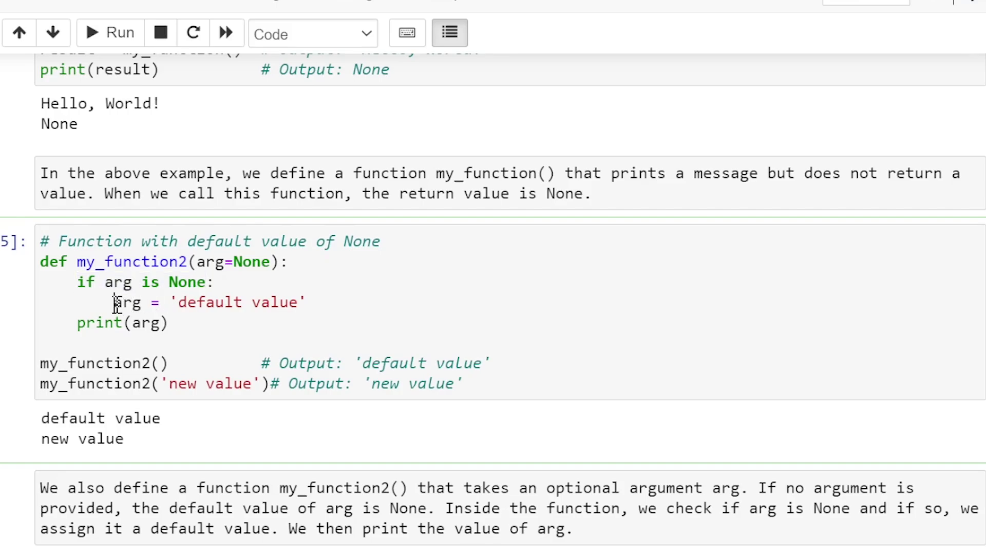
drag(116, 303, 151, 305)
click(145, 303)
drag(170, 323, 81, 324)
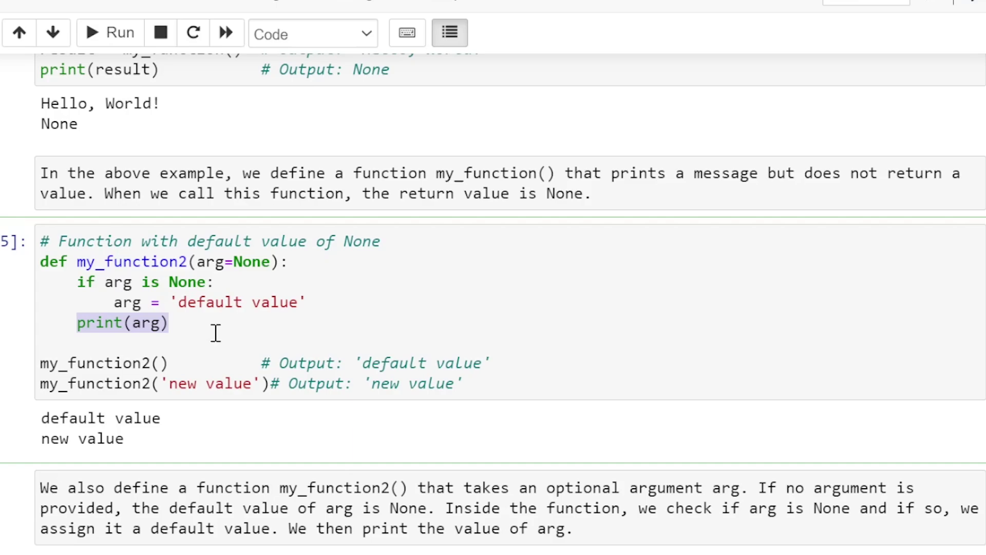
click(177, 363)
drag(176, 363, 40, 363)
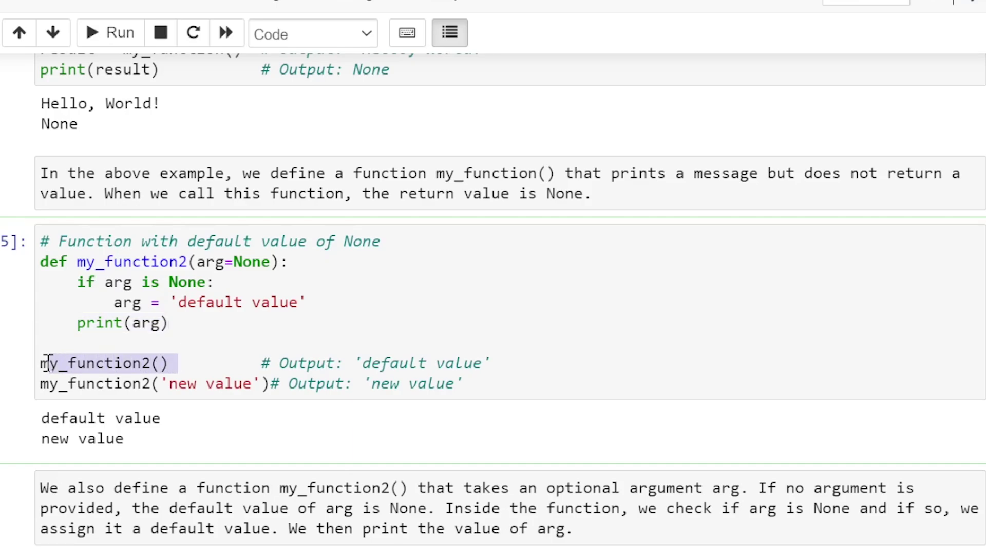
click(244, 266)
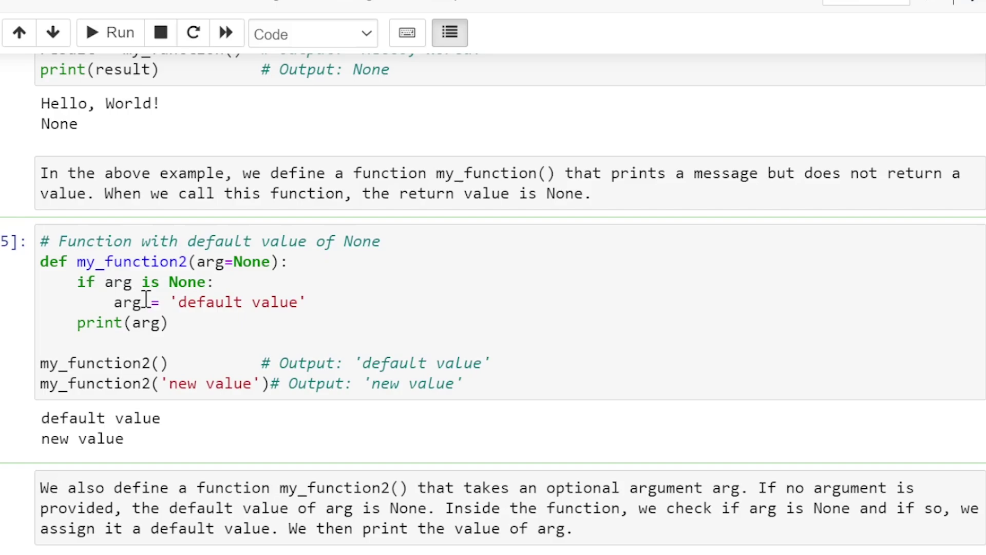
drag(79, 322, 164, 322)
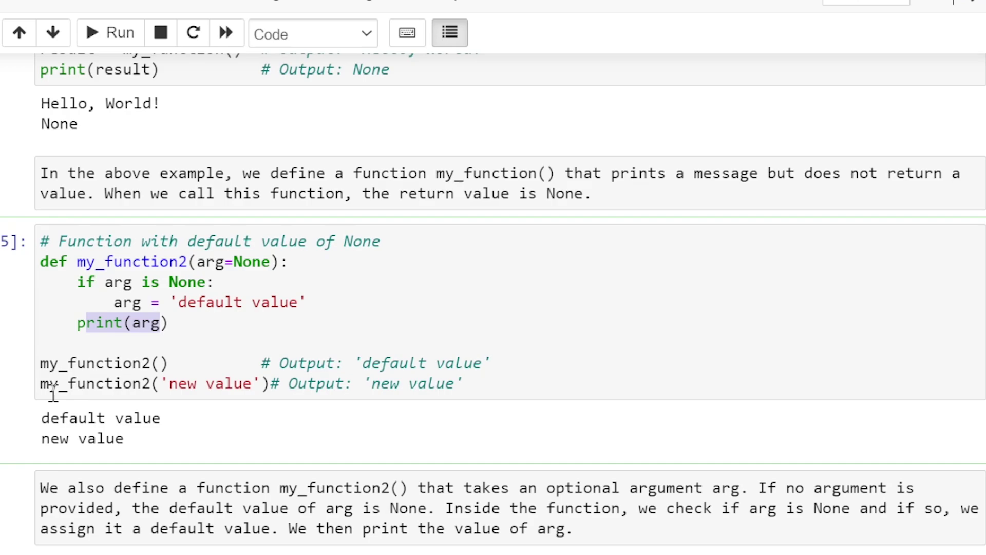
click(190, 385)
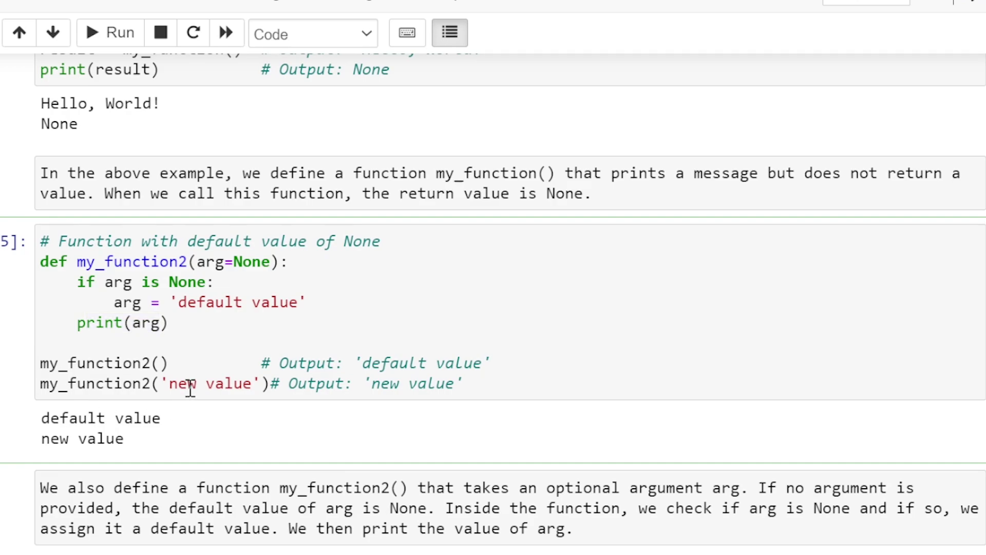
click(206, 260)
drag(77, 282, 318, 305)
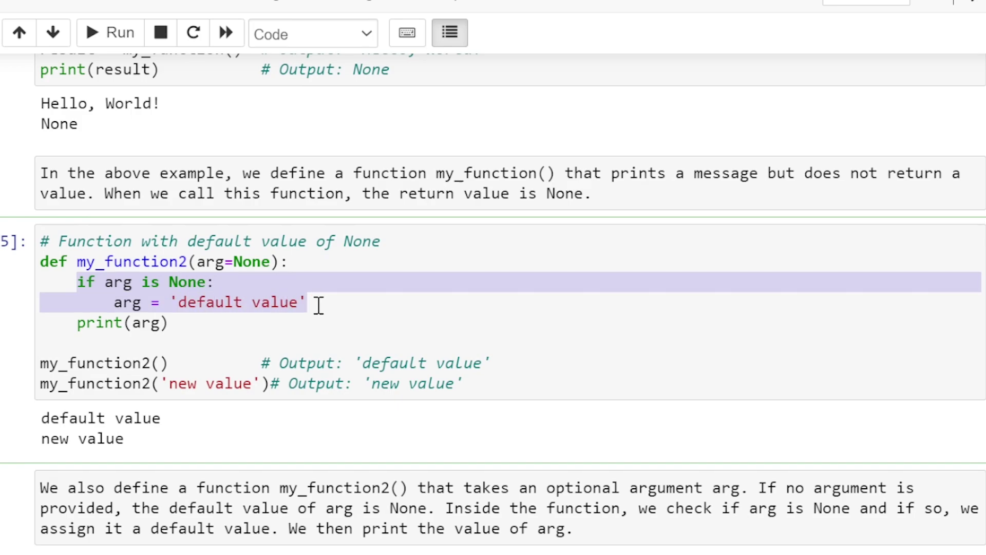
drag(166, 322, 72, 324)
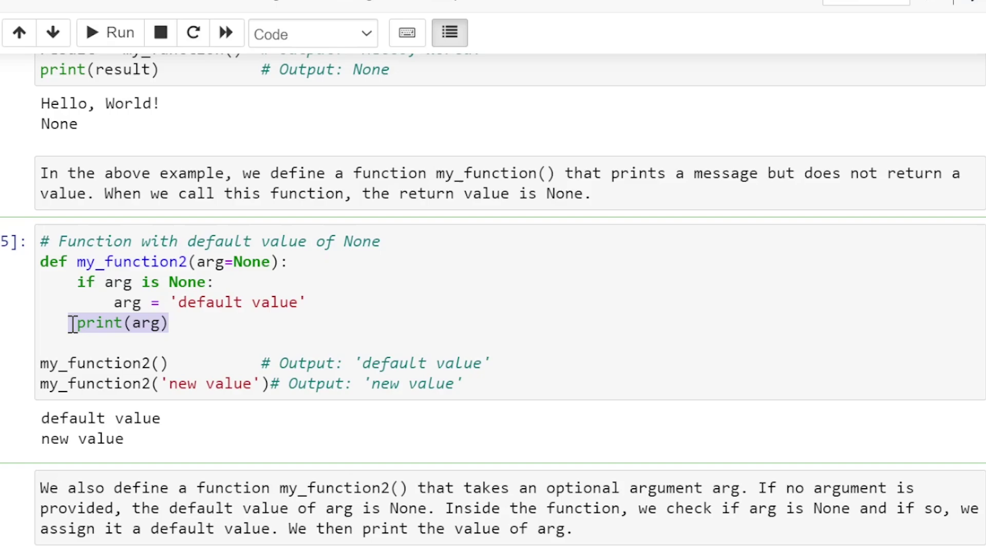
drag(178, 364, 17, 375)
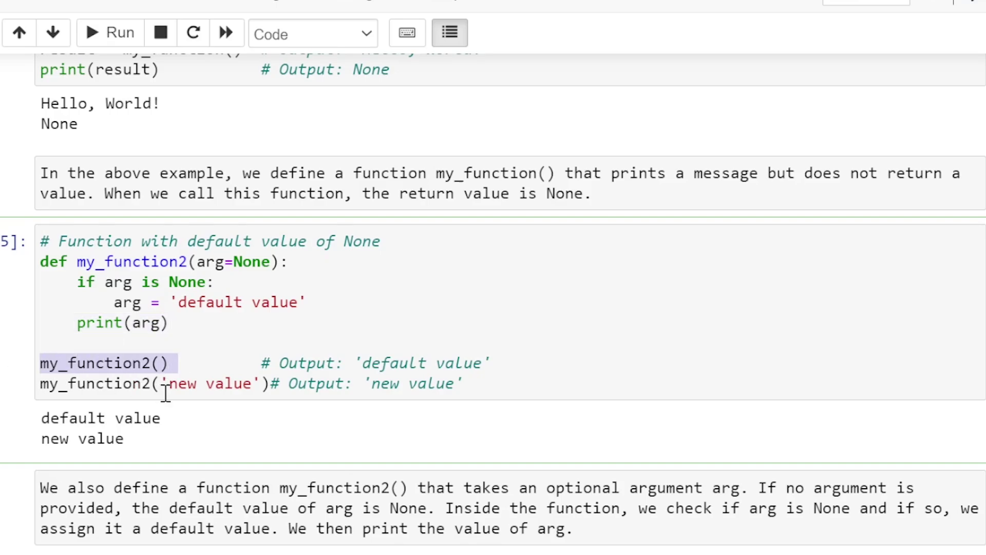
drag(183, 422, 40, 421)
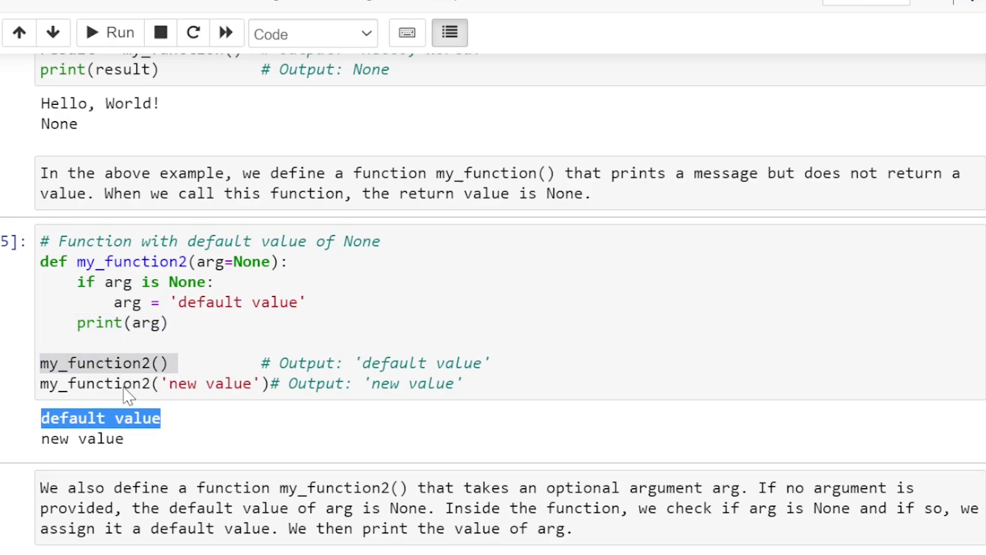
click(48, 389)
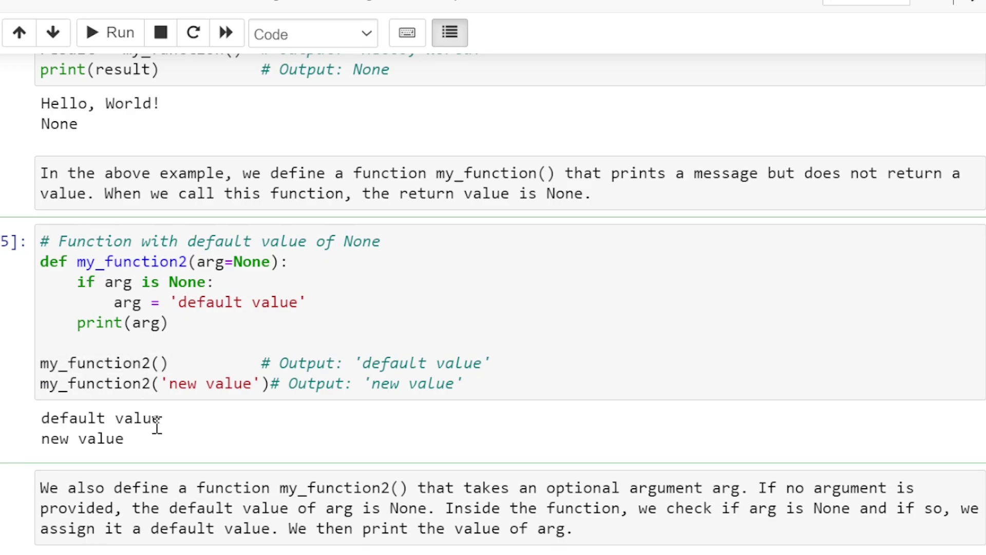
drag(154, 445, 48, 435)
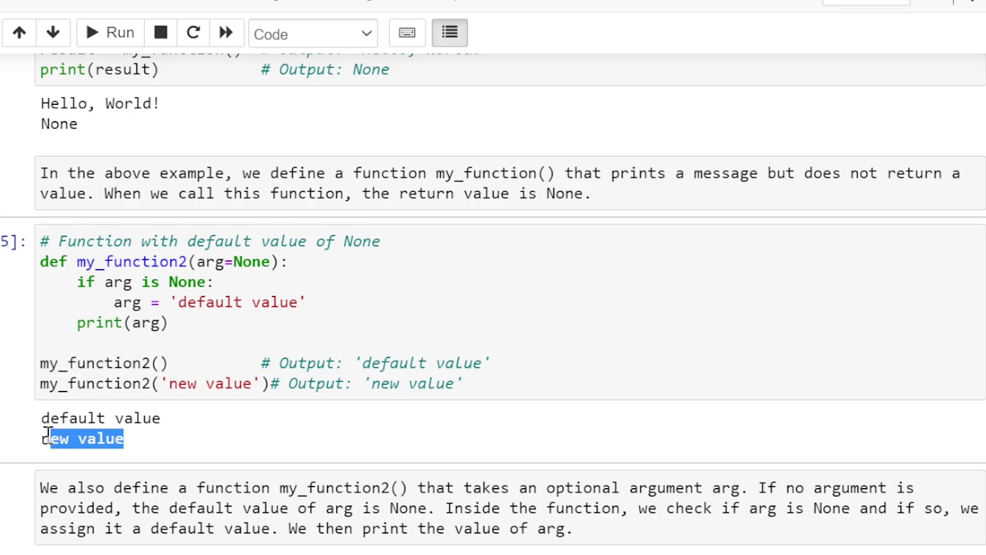
scroll(185, 389, down, 2)
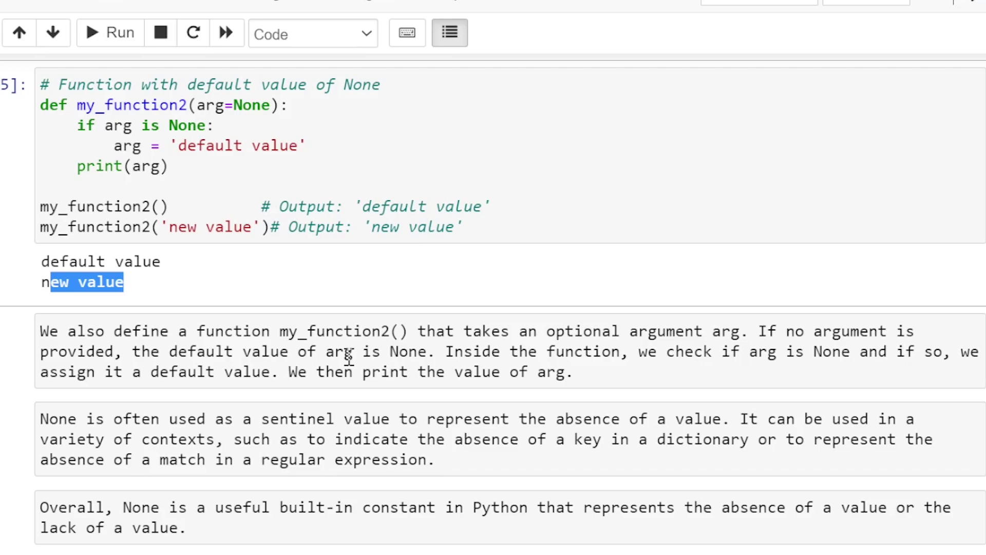
click(424, 357)
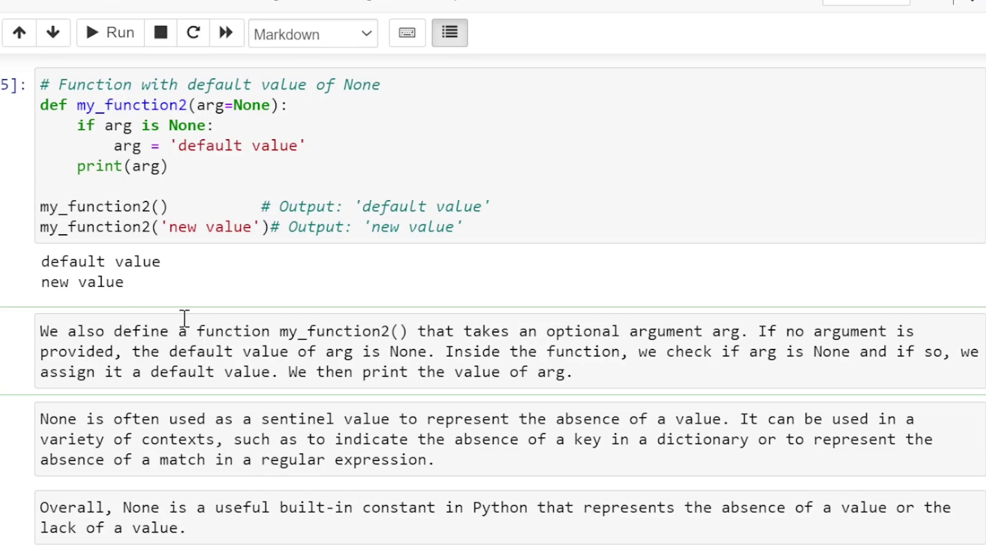
scroll(185, 319, down, 2)
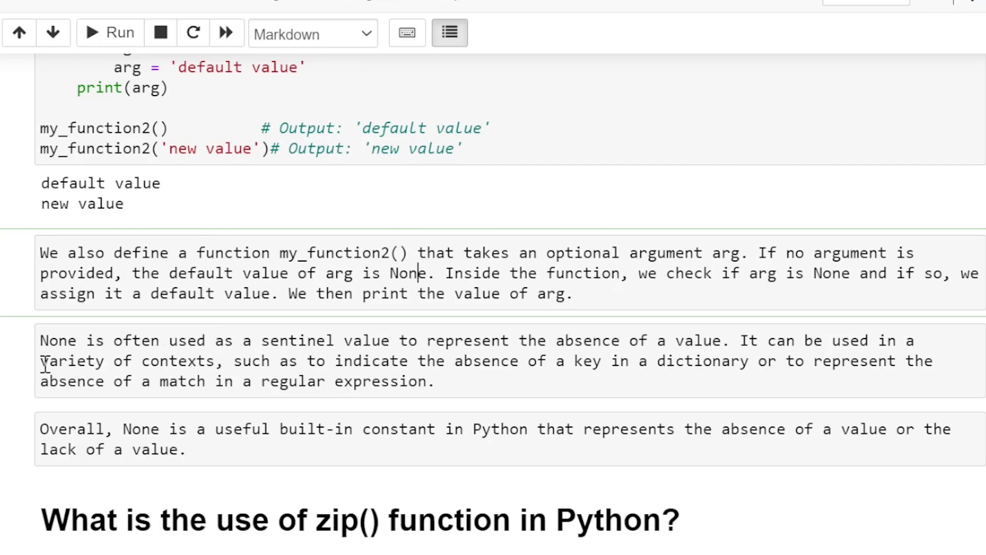
drag(44, 367, 537, 370)
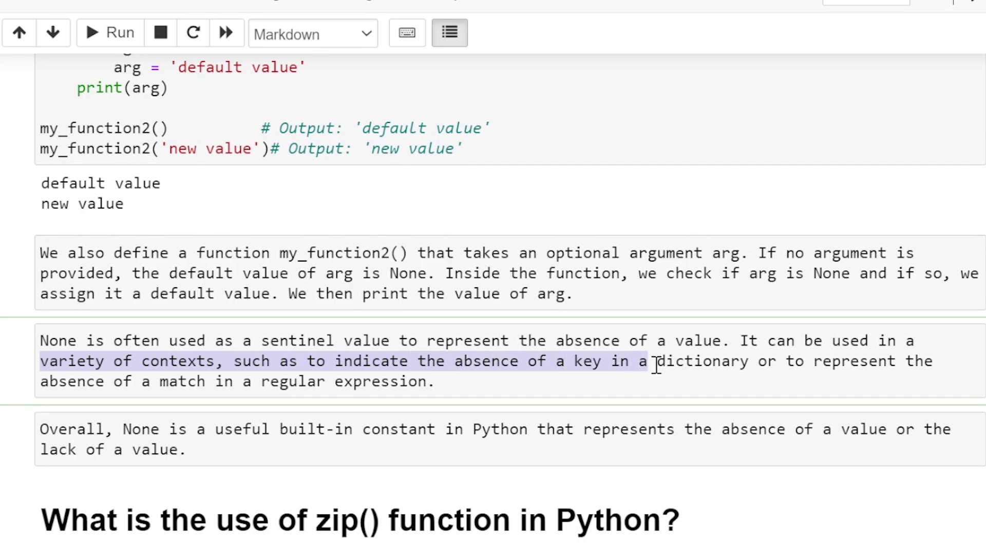
mouse_move(537, 370)
mouse_down()
mouse_move(789, 367)
mouse_move(440, 380)
mouse_up()
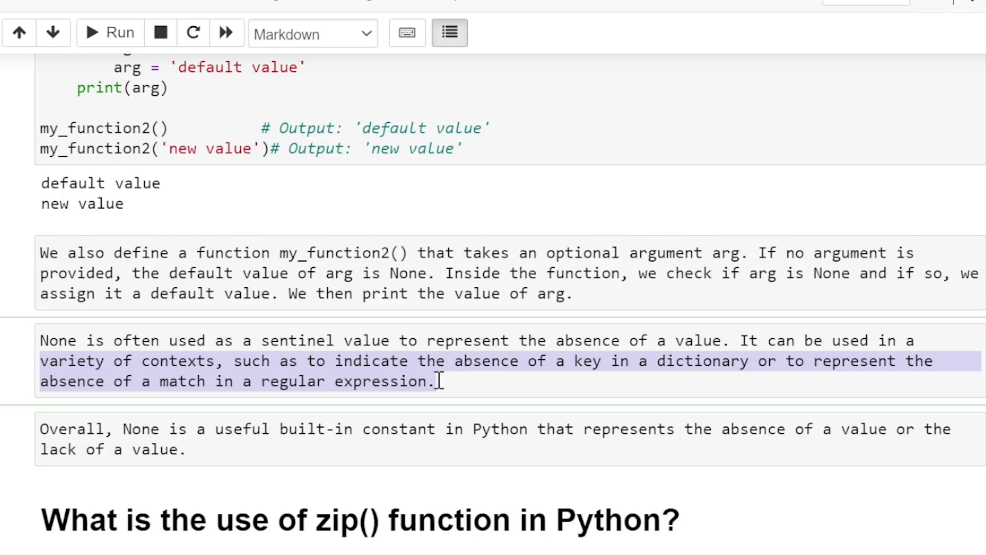
click(147, 447)
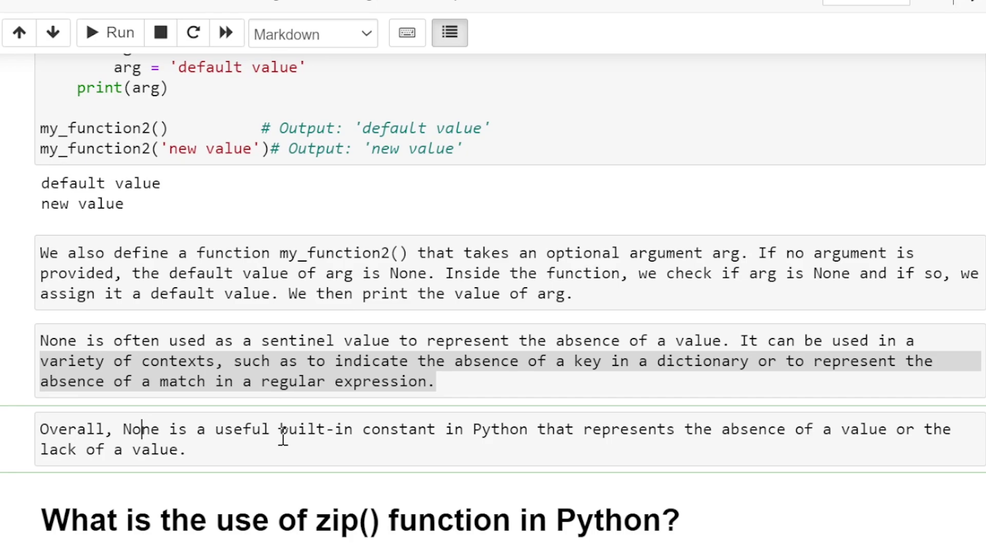
mouse_move(279, 432)
mouse_down()
mouse_move(540, 431)
mouse_move(413, 442)
mouse_up()
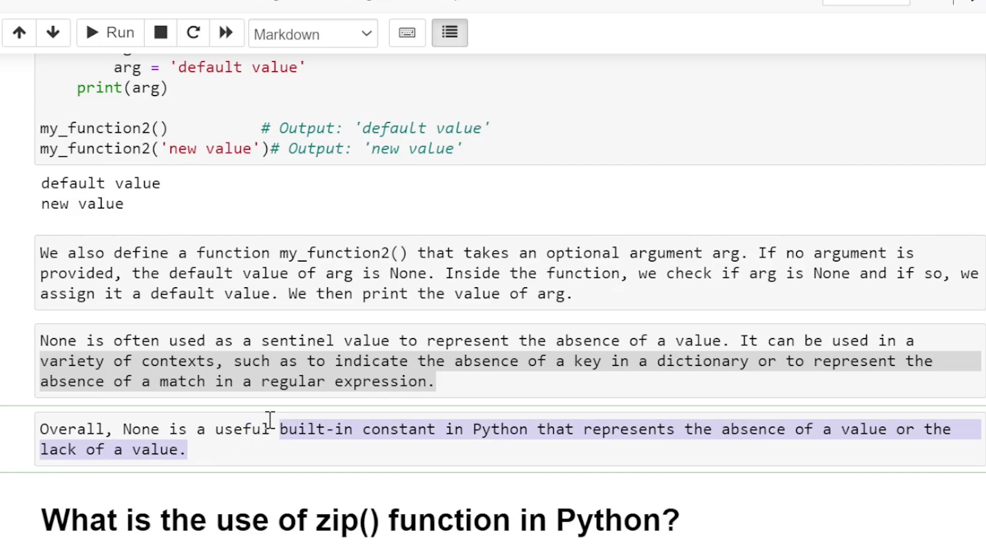
scroll(270, 418, up, 2)
scroll(270, 419, up, 2)
scroll(270, 418, up, 2)
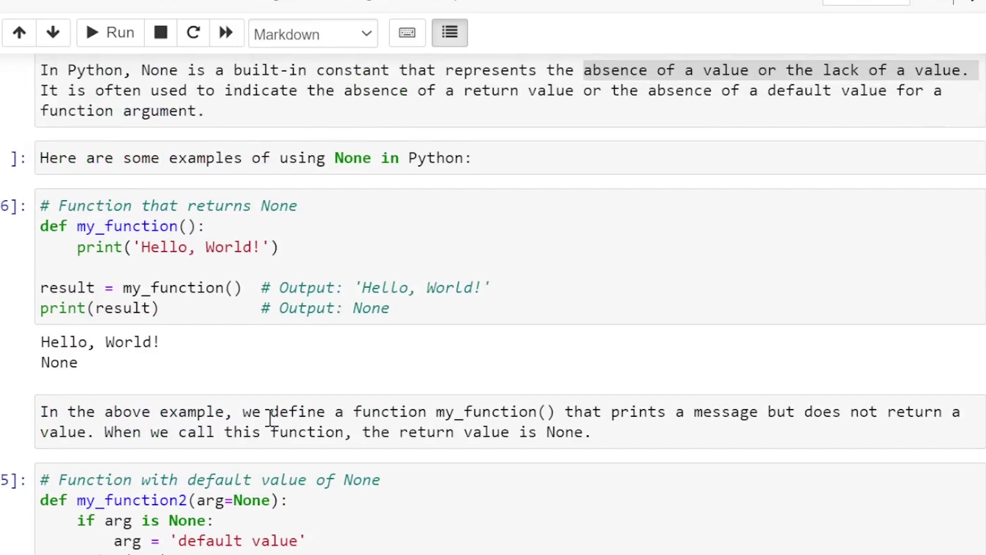
scroll(270, 420, up, 3)
scroll(271, 423, down, 1)
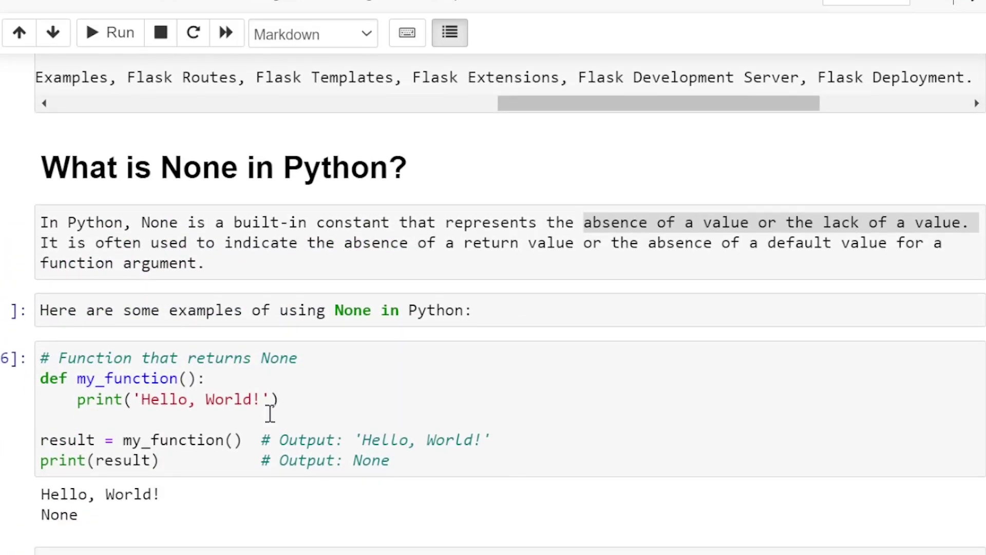